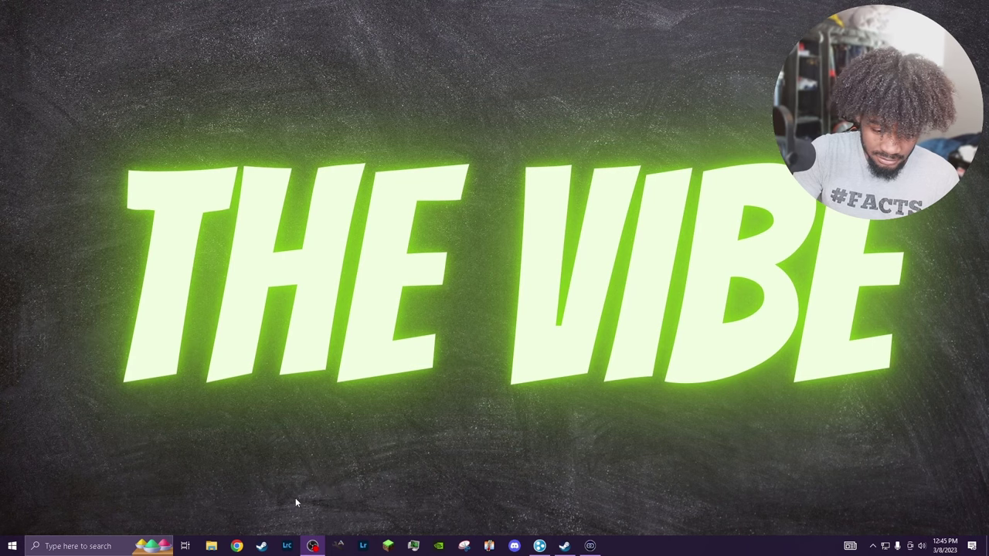
- Open Steam and go to the Project Zomboid page in the game library
click(261, 544)
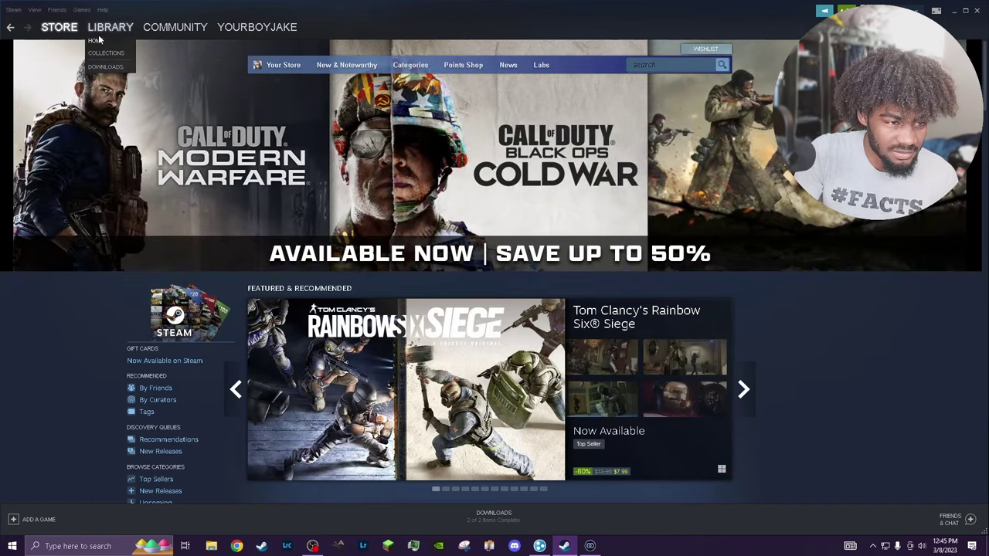
click(99, 33)
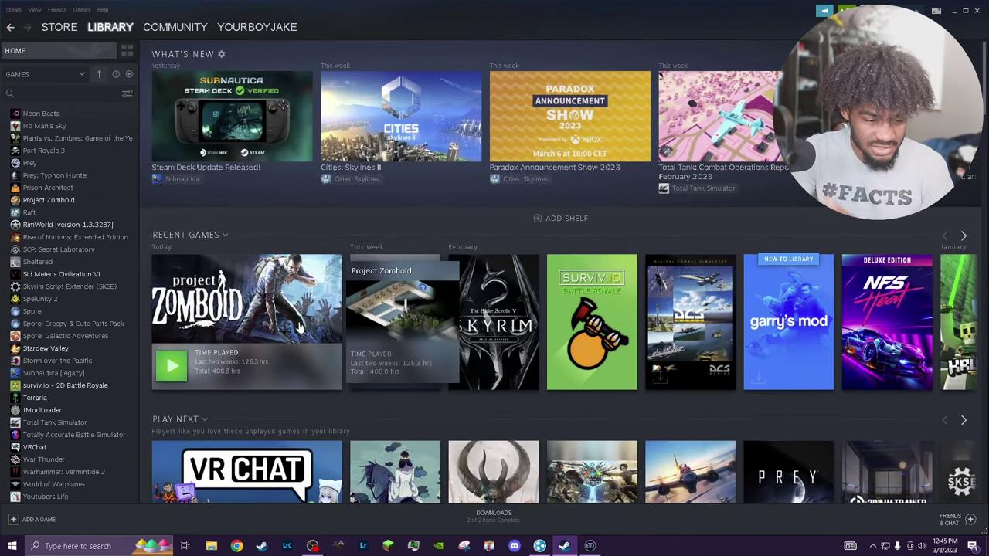
click(300, 328)
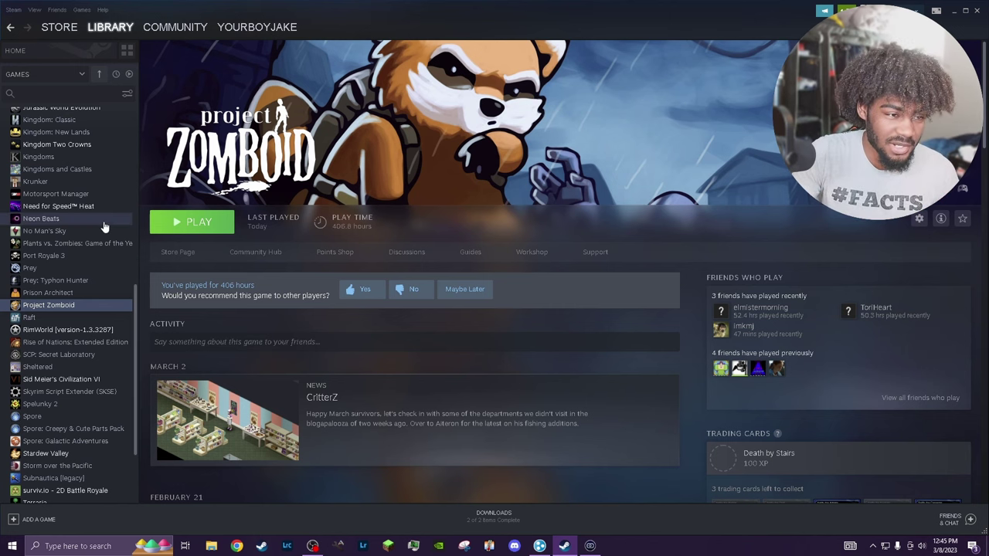
- Include tools alongside games in the library list
click(37, 76)
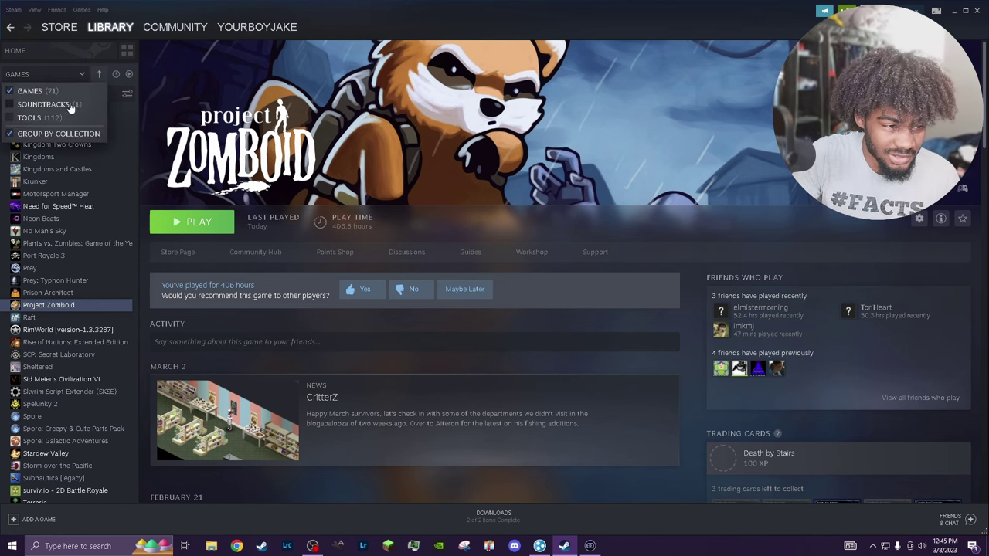
click(31, 118)
click(56, 77)
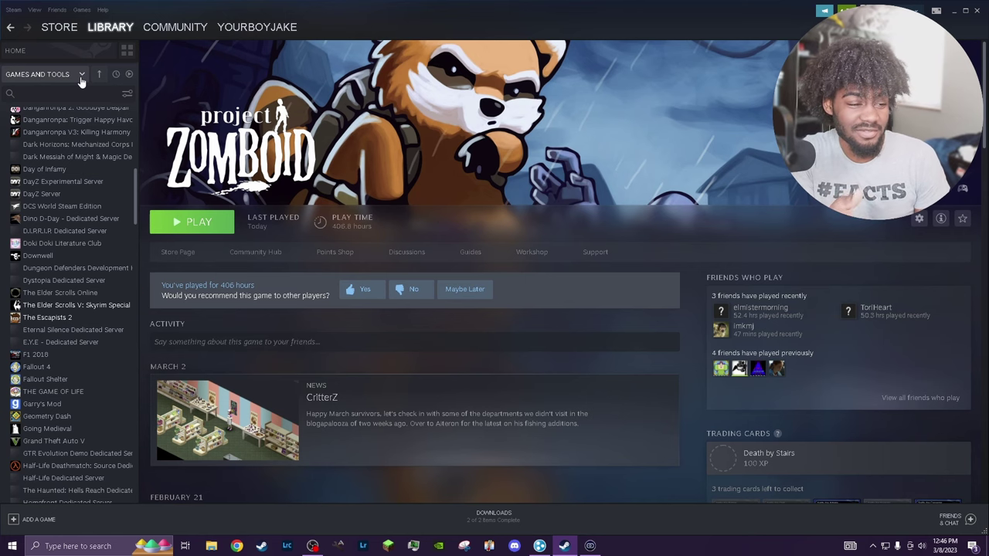
- Find the Project Zomboid entries in the library list and open the Project Zomboid Dedicated Server page
click(73, 221)
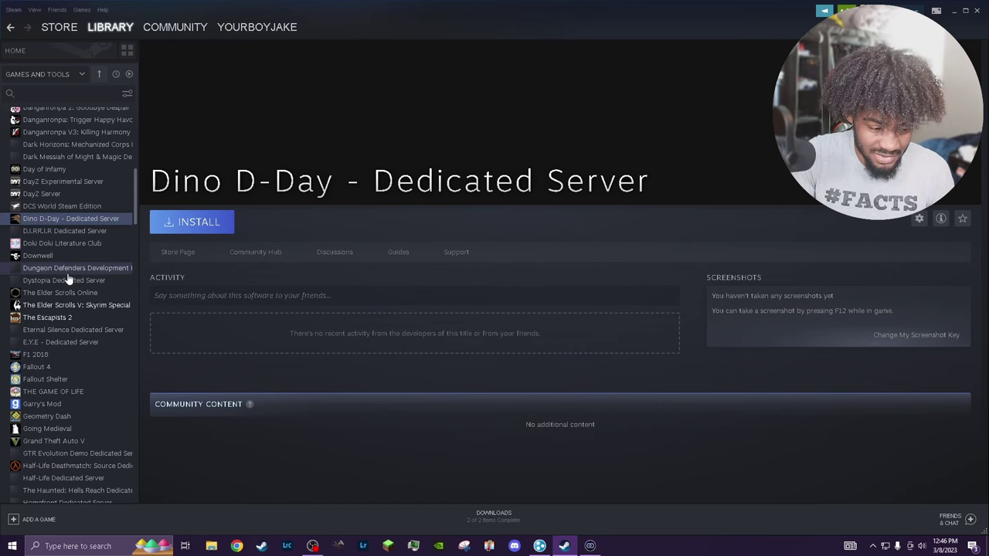
scroll(71, 282, down, 5)
scroll(81, 278, up, 5)
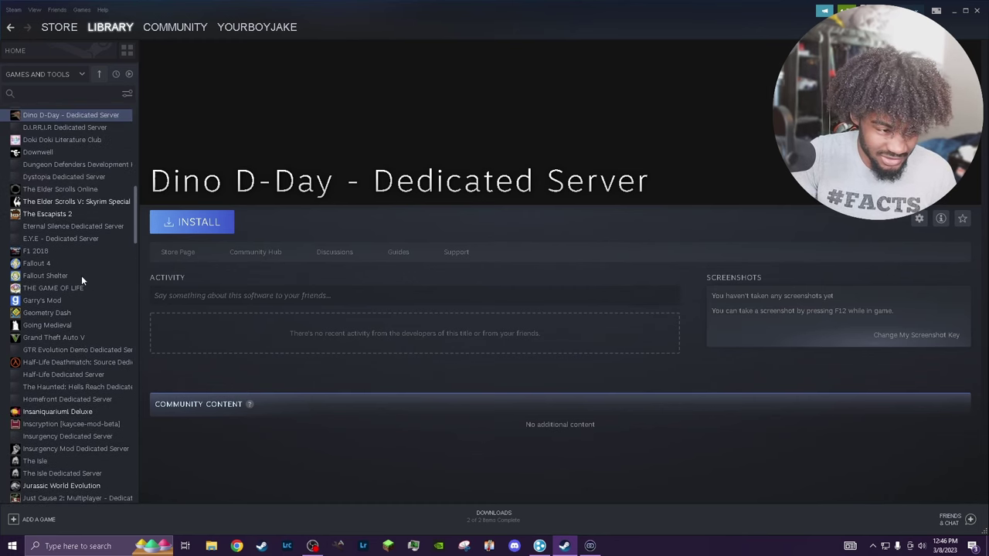
scroll(81, 274, down, 13)
scroll(79, 278, down, 3)
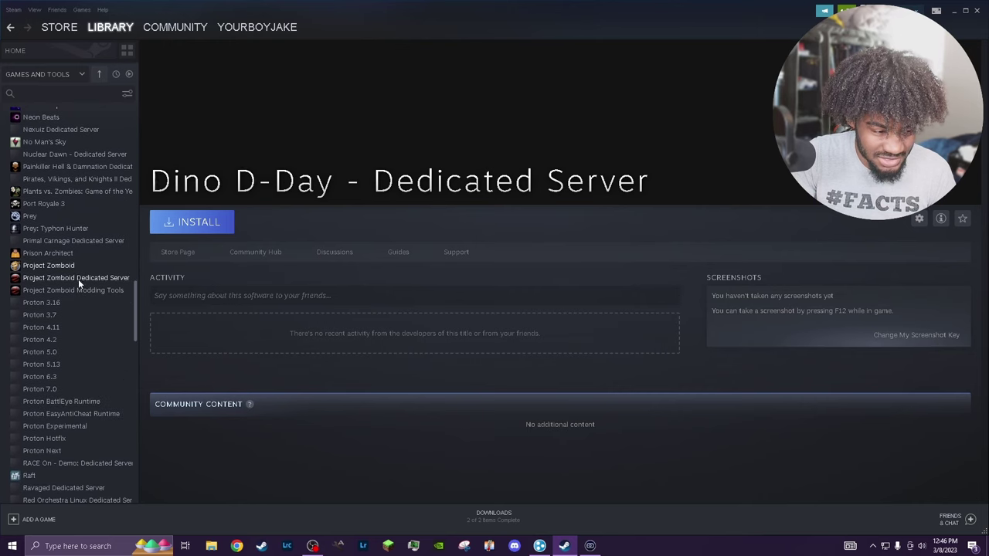
click(75, 266)
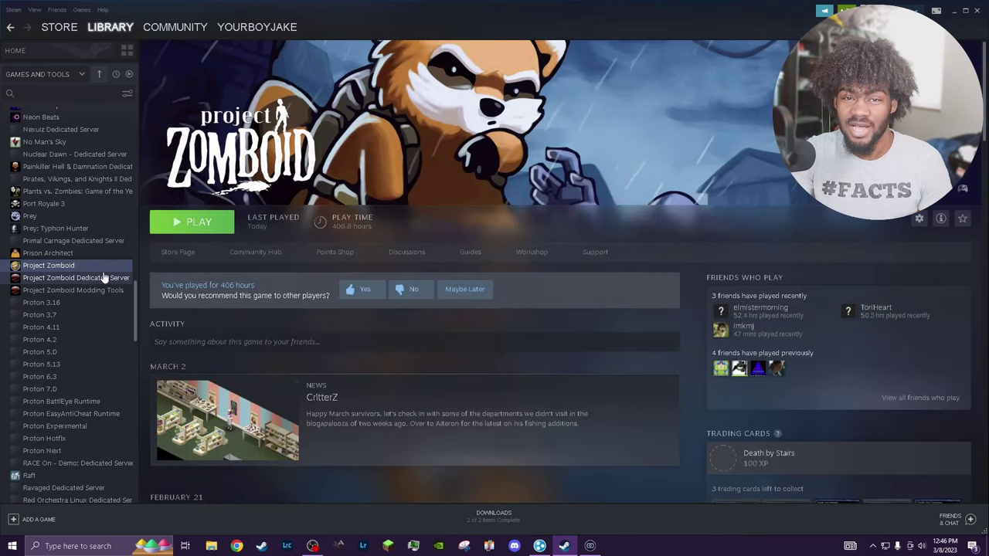
click(77, 280)
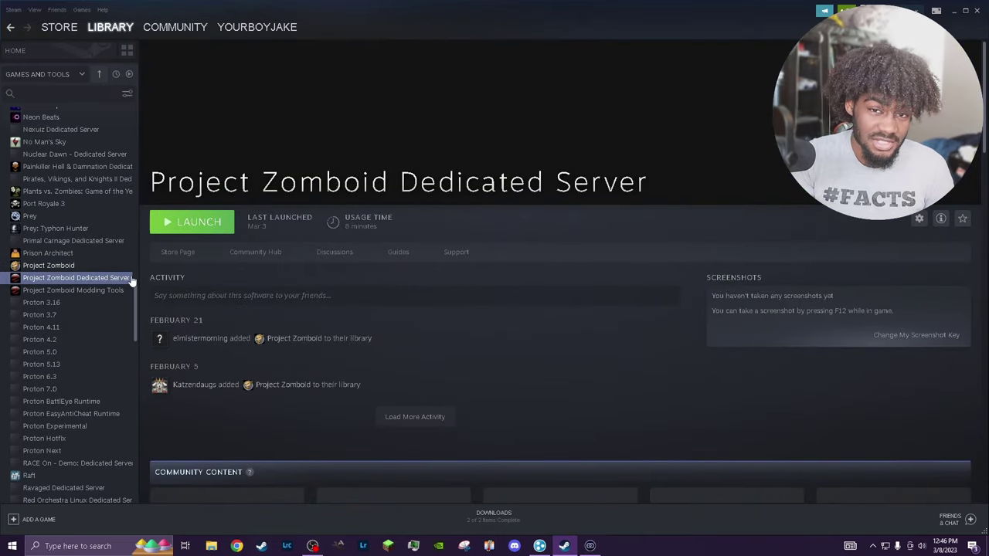
click(88, 292)
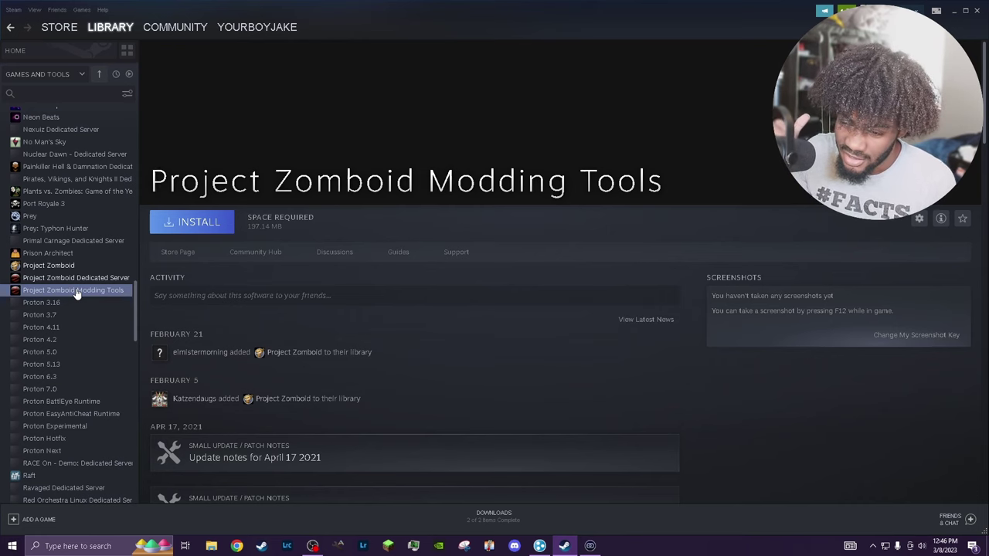
click(81, 279)
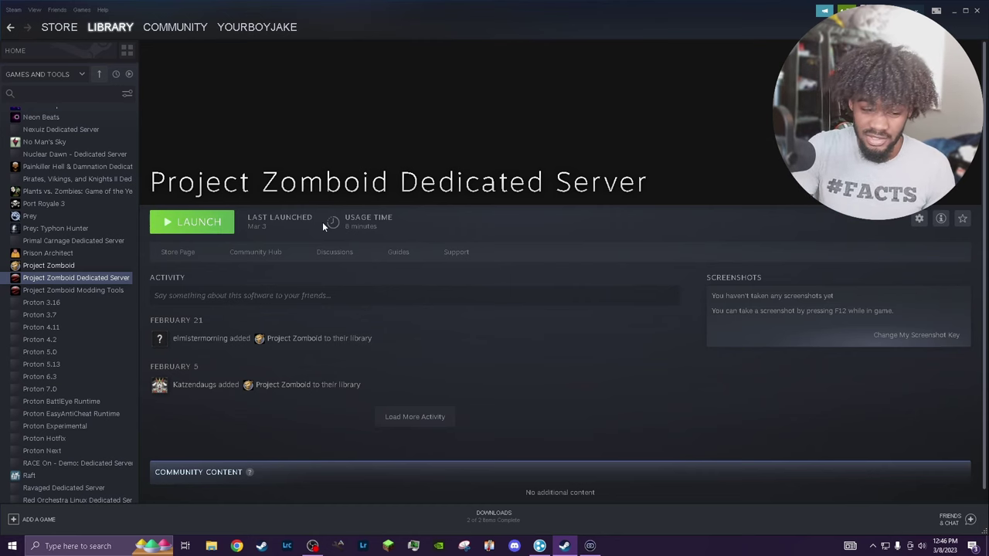
- Switch to File Explorer and open the Project Zomboid Dedicated Server folder containing the StartServer64.bat file
click(211, 546)
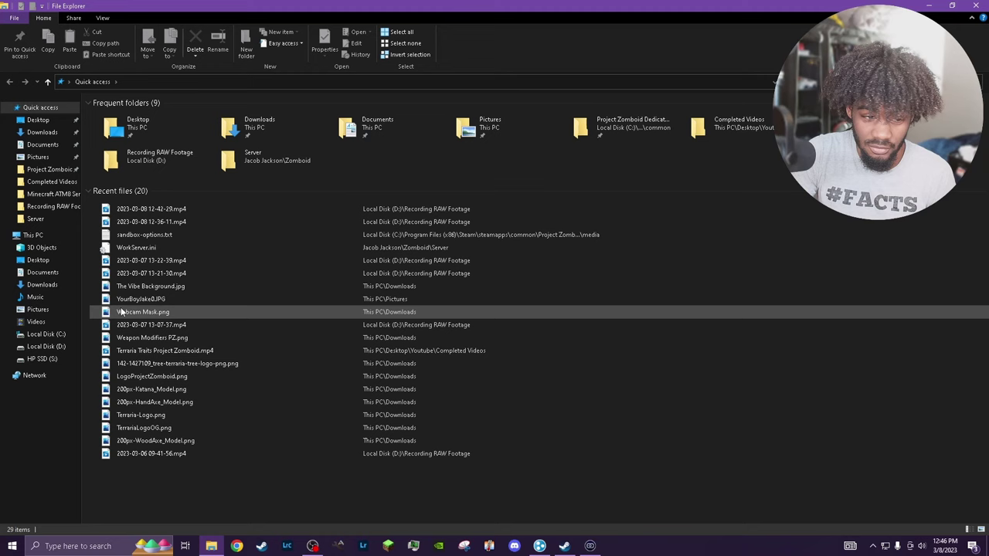
click(46, 169)
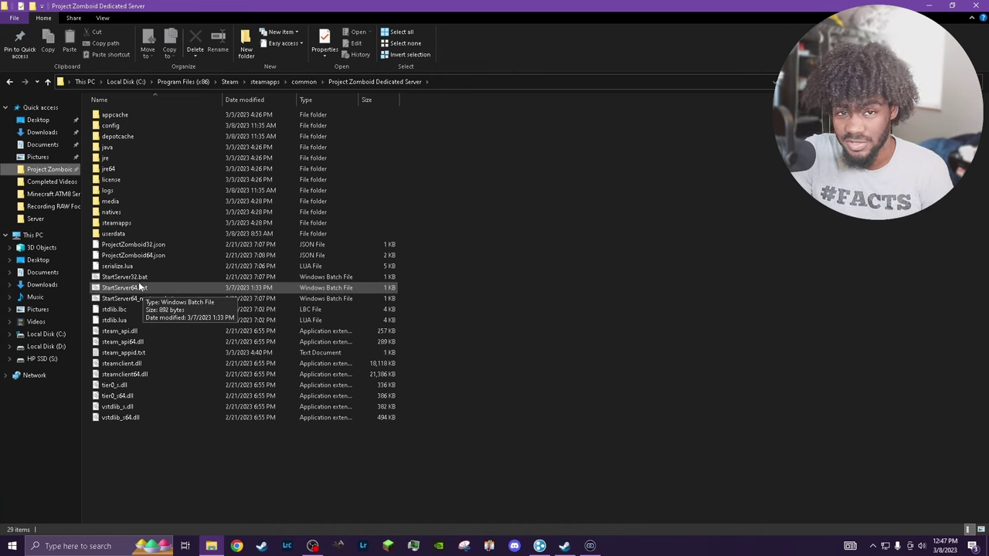
click(146, 285)
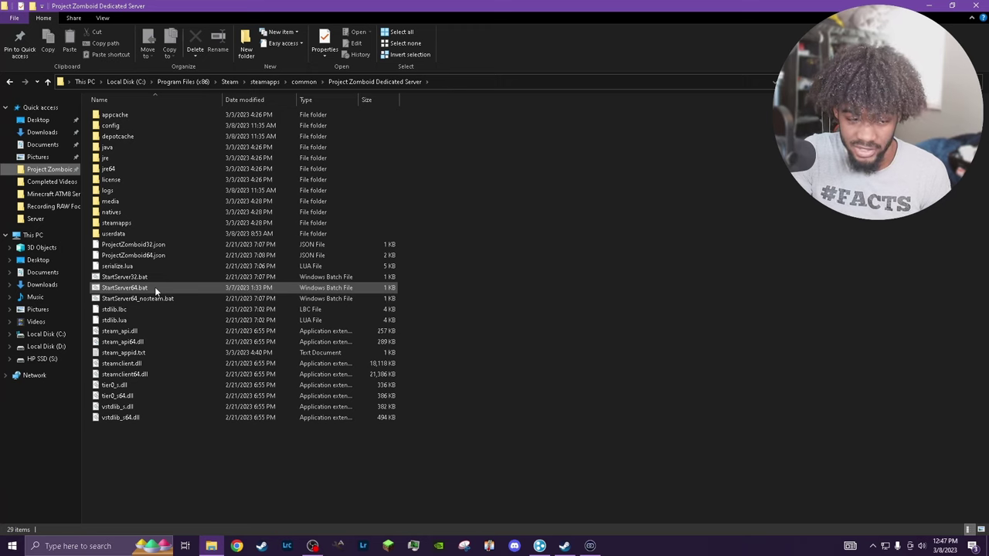
click(135, 299)
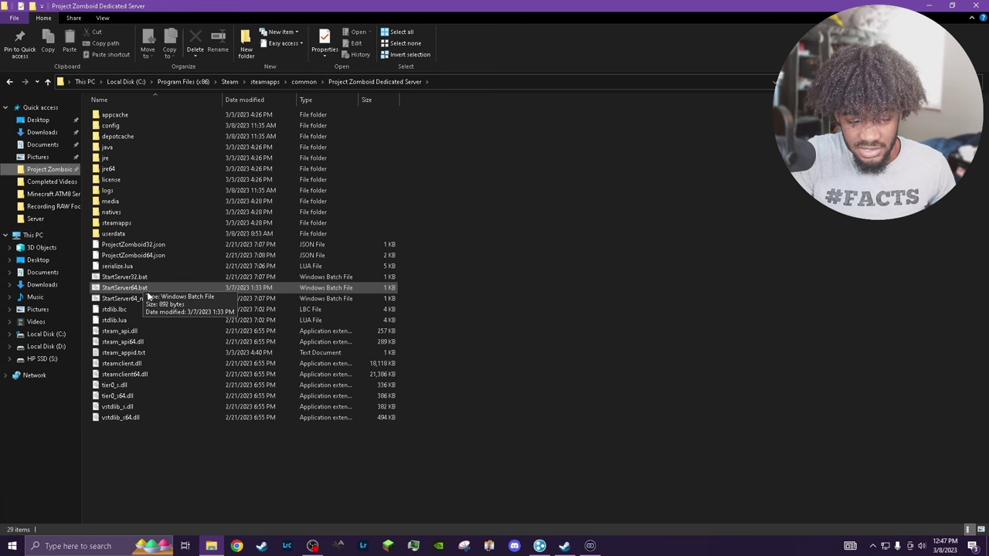
- Open StartServer64.bat for editing in a maximized Notepad window and examine its -Xms and -Xmx memory arguments
right_click(147, 288)
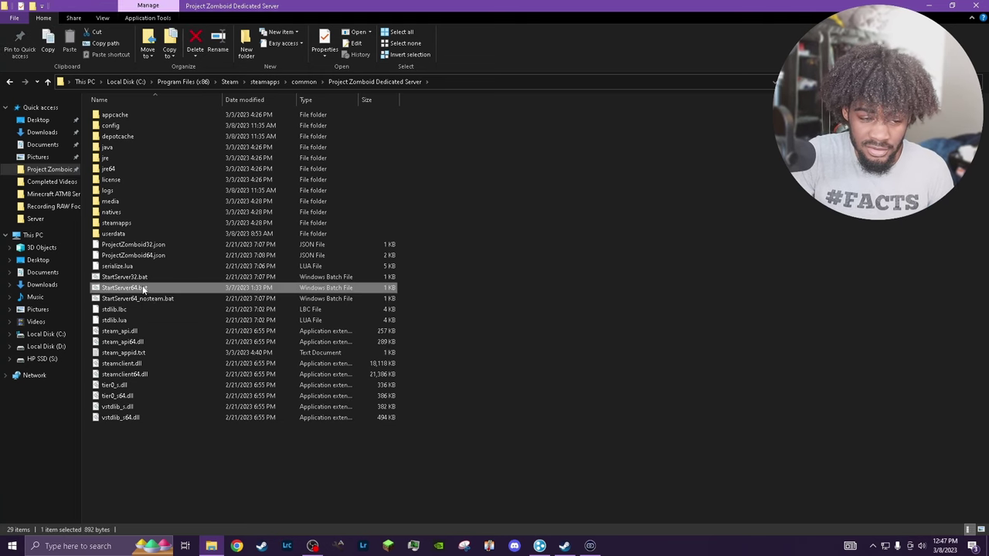
click(189, 305)
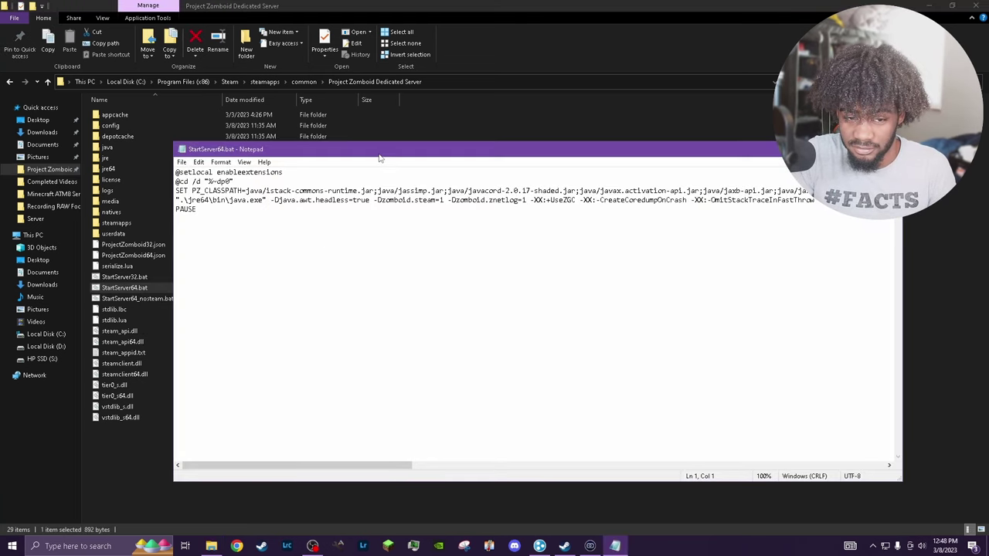
double_click(380, 153)
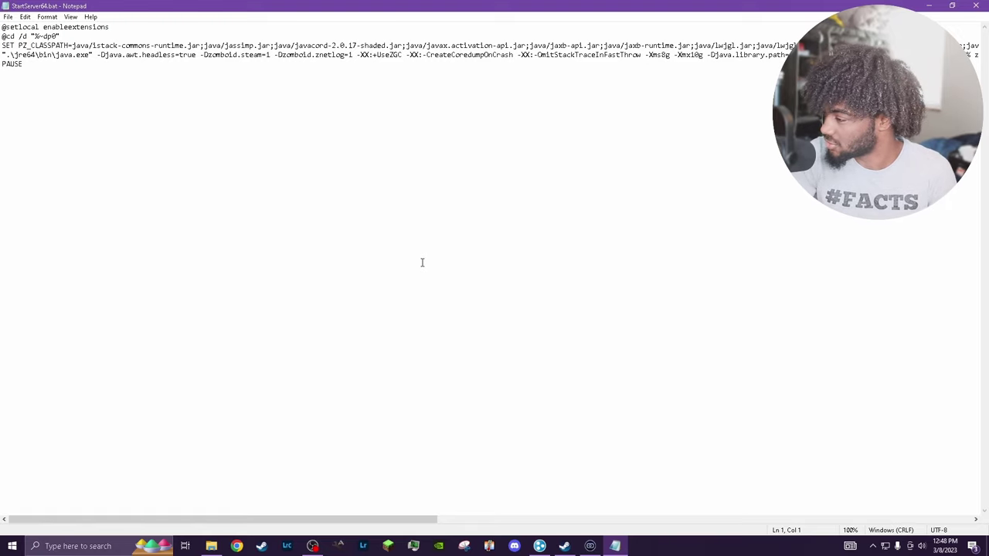
drag(298, 518, 462, 513)
mouse_move(303, 58)
mouse_down()
mouse_move(358, 58)
mouse_move(304, 56)
mouse_move(320, 56)
mouse_up()
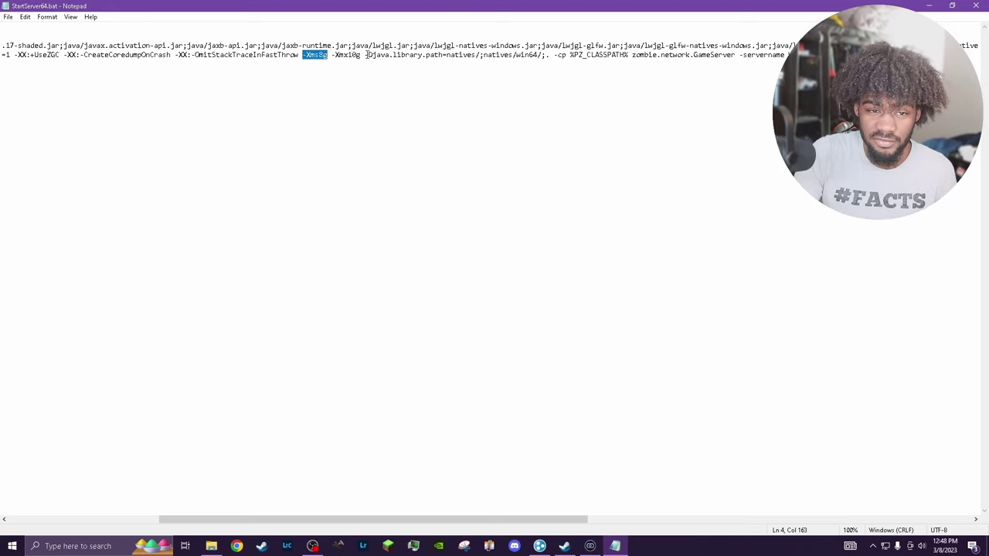
click(330, 55)
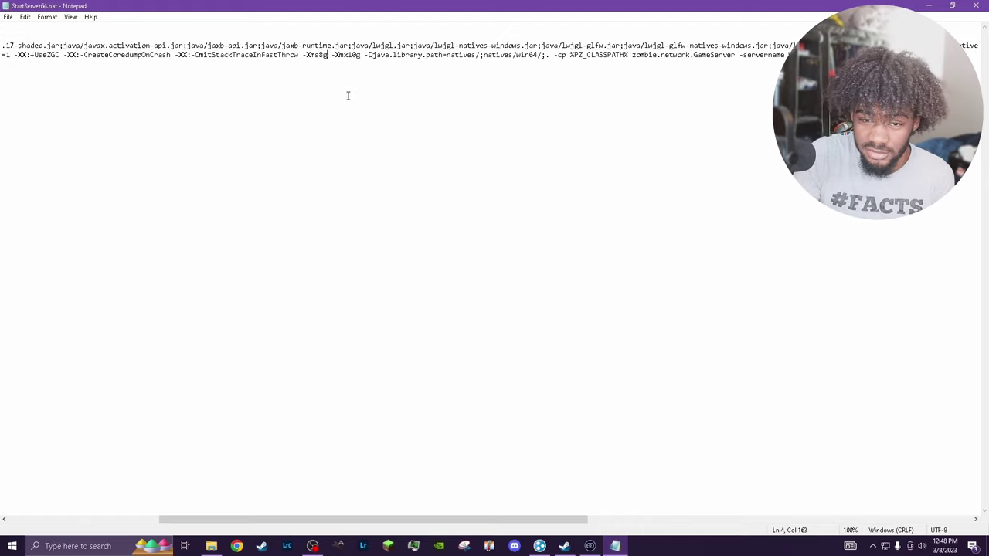
scroll(537, 501, right, 10)
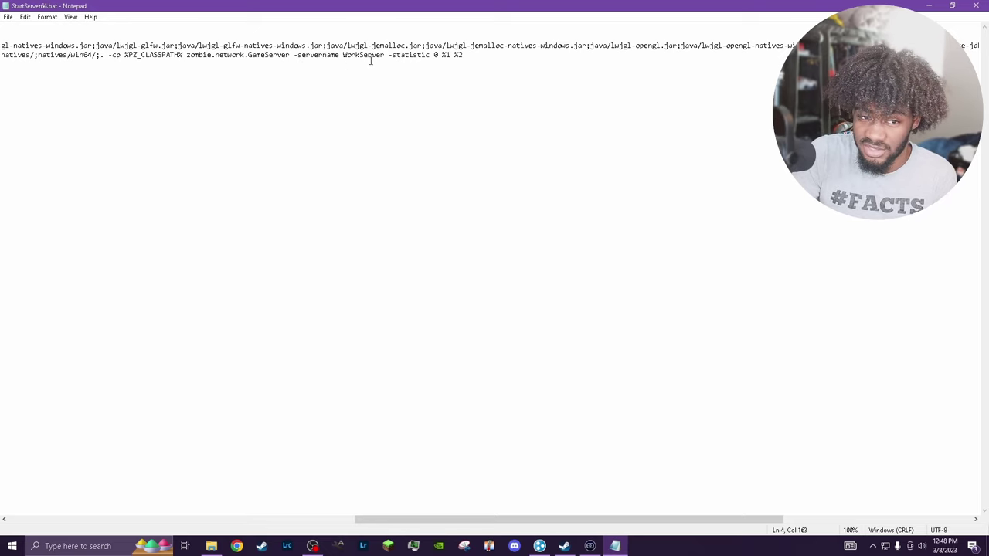
- Copy, remove and re-paste the "-servername WorkServer" argument after zombie.network.GameServer, and close the batch file without saving
drag(384, 55, 294, 55)
right_click(295, 56)
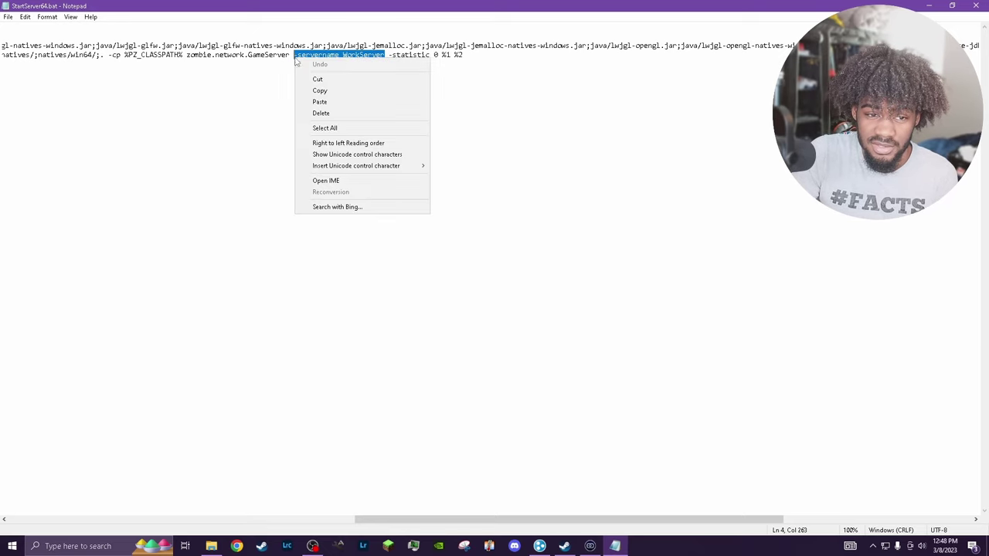
click(327, 90)
key(BackSpace)
key(BackSpace)
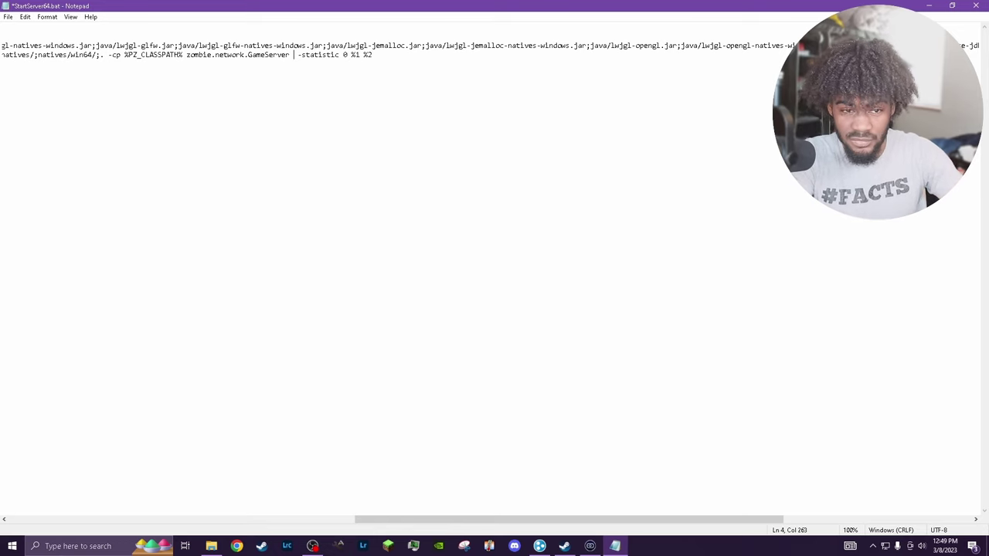
key(ctrl+v)
click(288, 55)
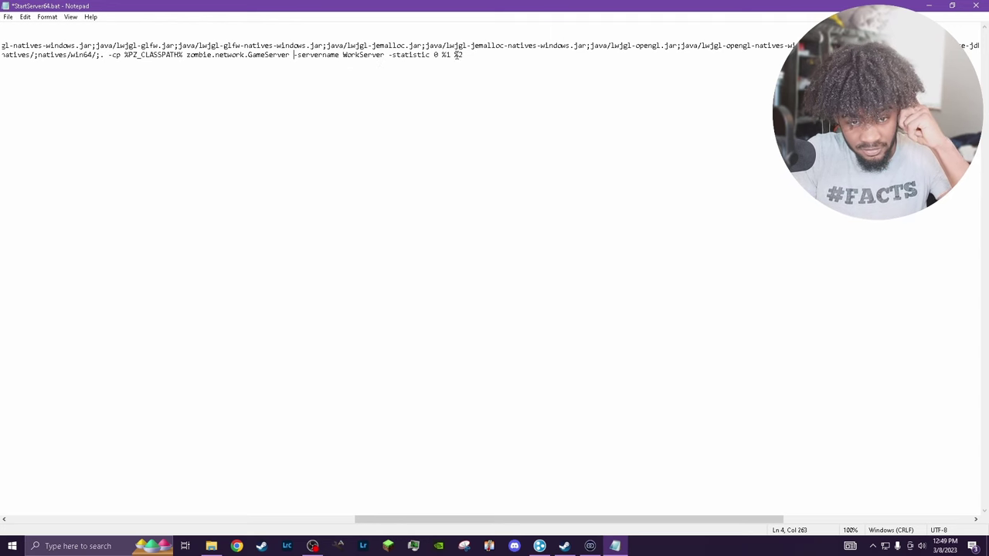
click(975, 5)
click(511, 284)
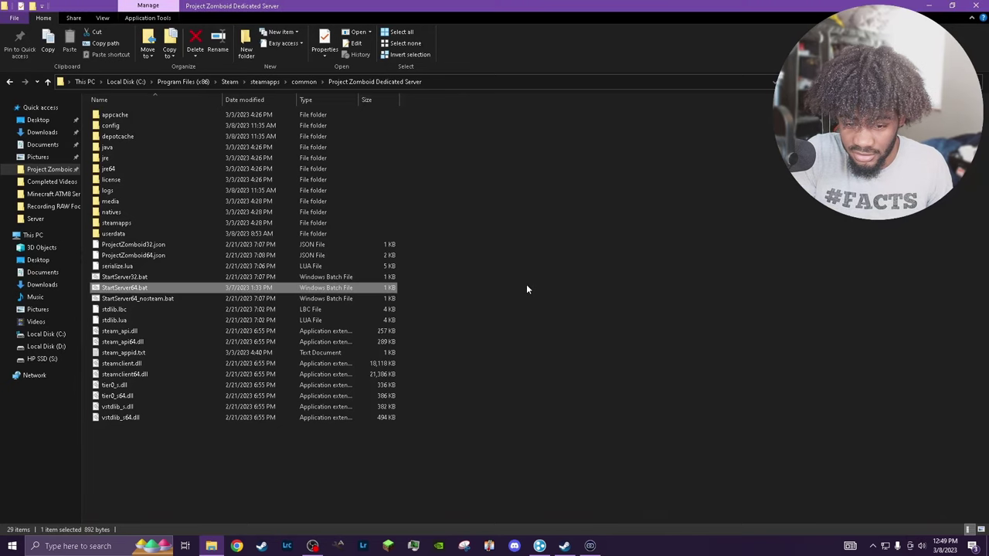
- Switch back to Steam, mute the system audio and launch Project Zomboid with the "Play Project Zomboid" option
key(alt+Tab)
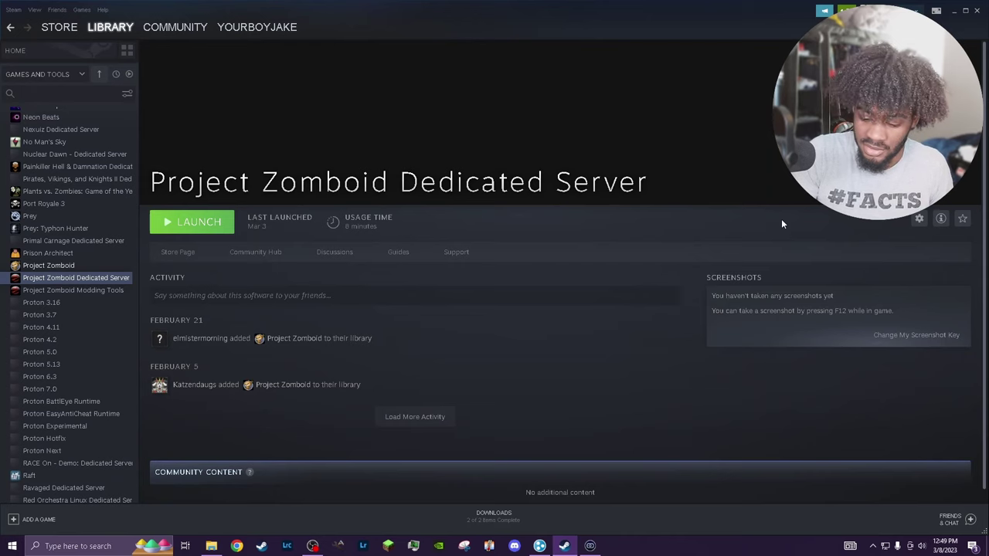
key(XF86AudioLowerVolume)
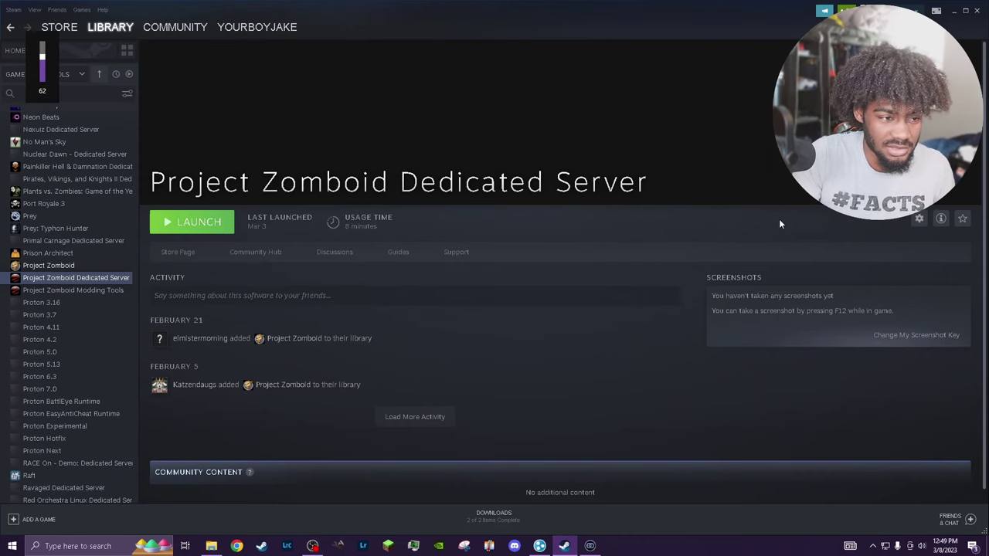
key(XF86AudioMute)
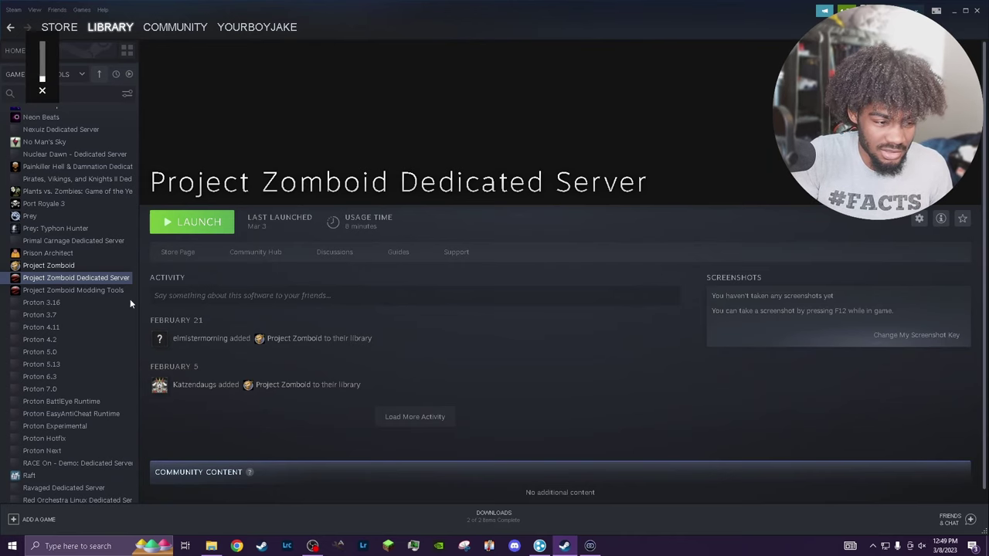
click(97, 266)
click(209, 223)
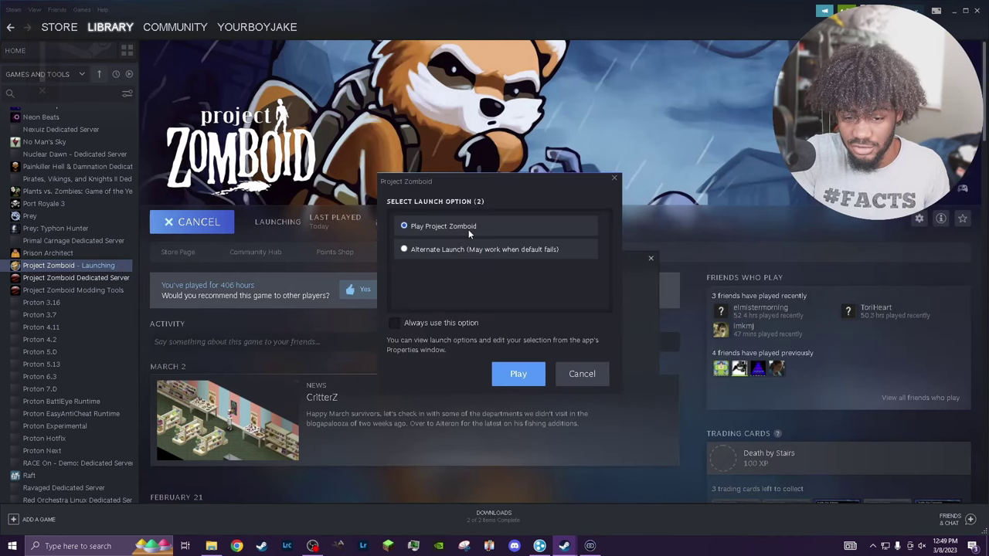
click(517, 373)
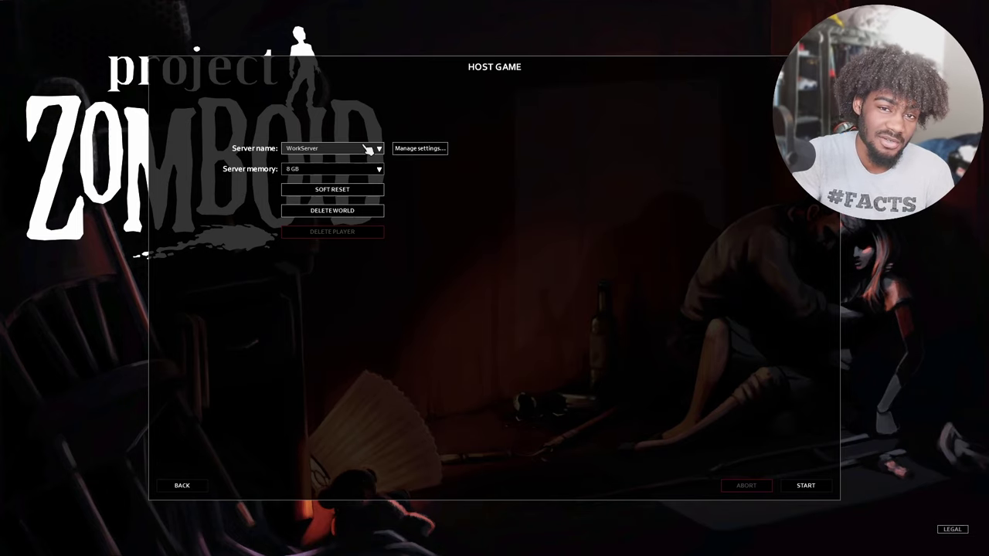
- Open the WorkServer settings for editing from the host game screen and show their Steam Workshop section
click(420, 148)
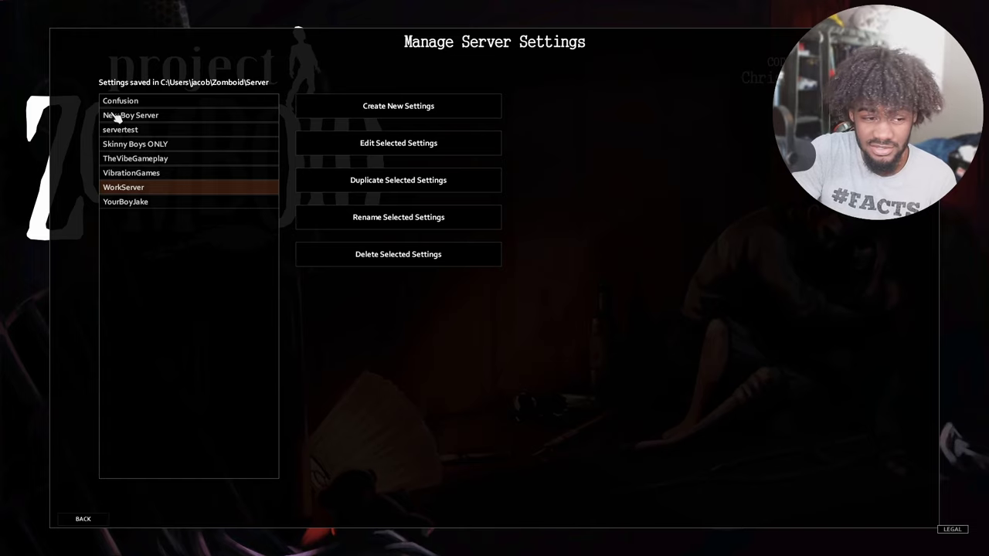
click(417, 139)
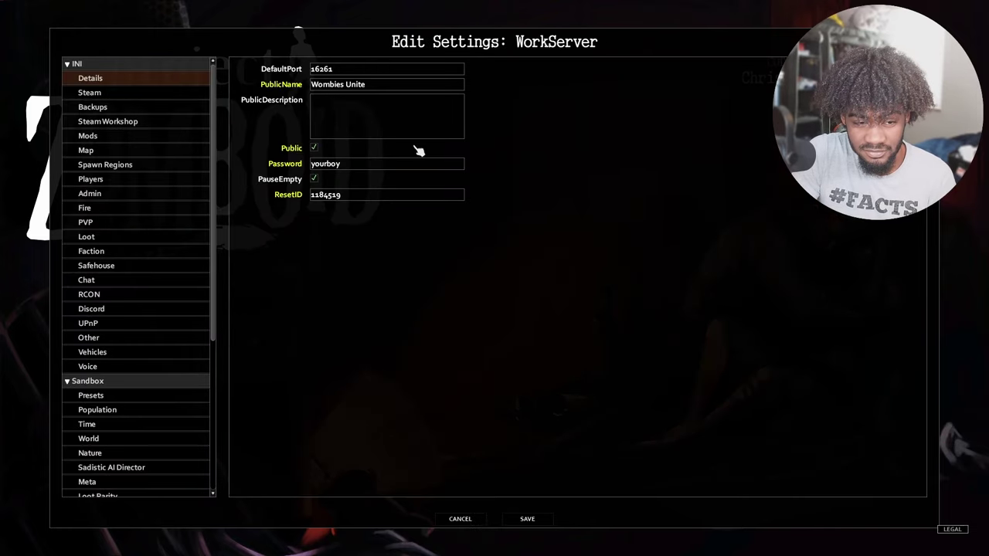
scroll(179, 208, down, 1)
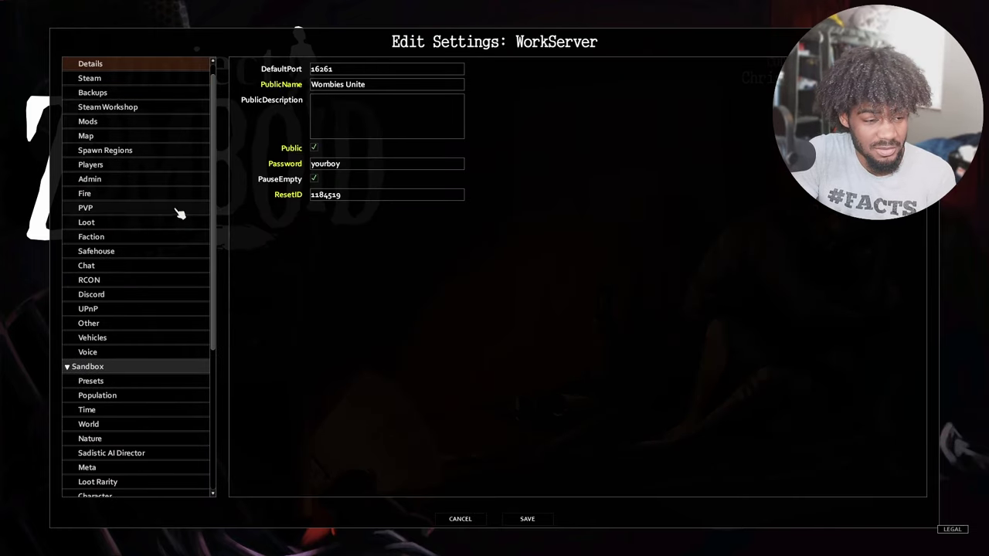
click(151, 109)
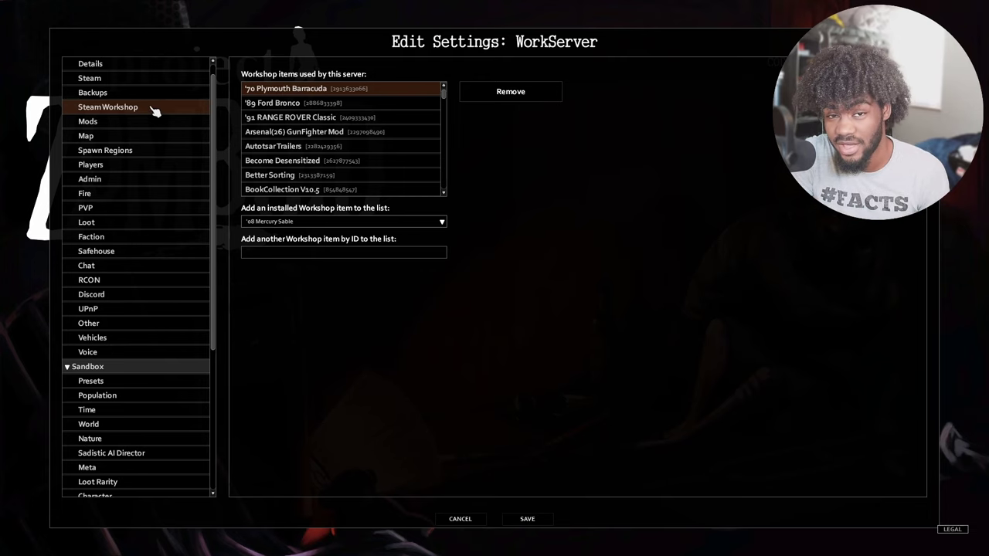
- Examine the Workshop items used by the server and the installed Workshop items that can be added to the list
scroll(363, 166, down, 5)
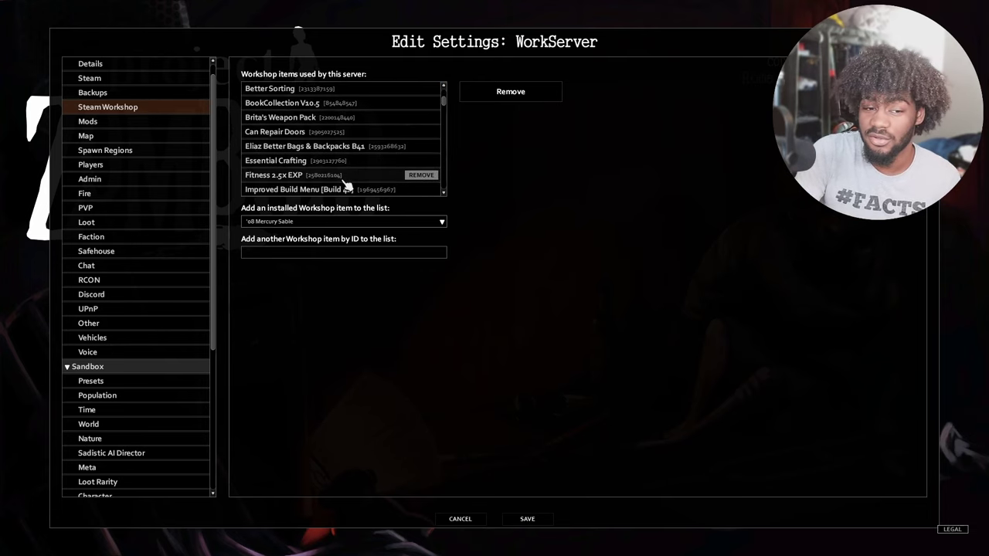
scroll(347, 186, down, 2)
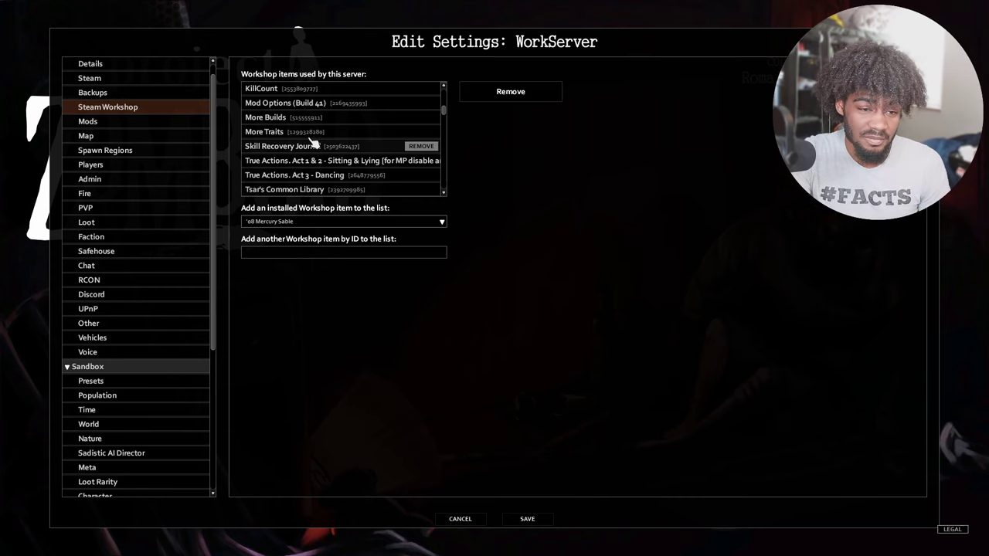
click(332, 221)
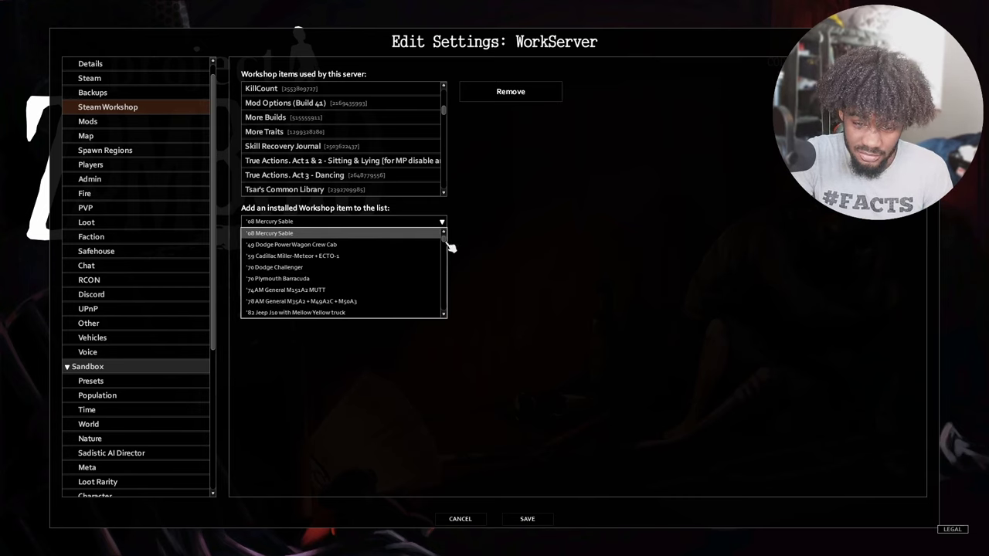
drag(445, 248, 414, 316)
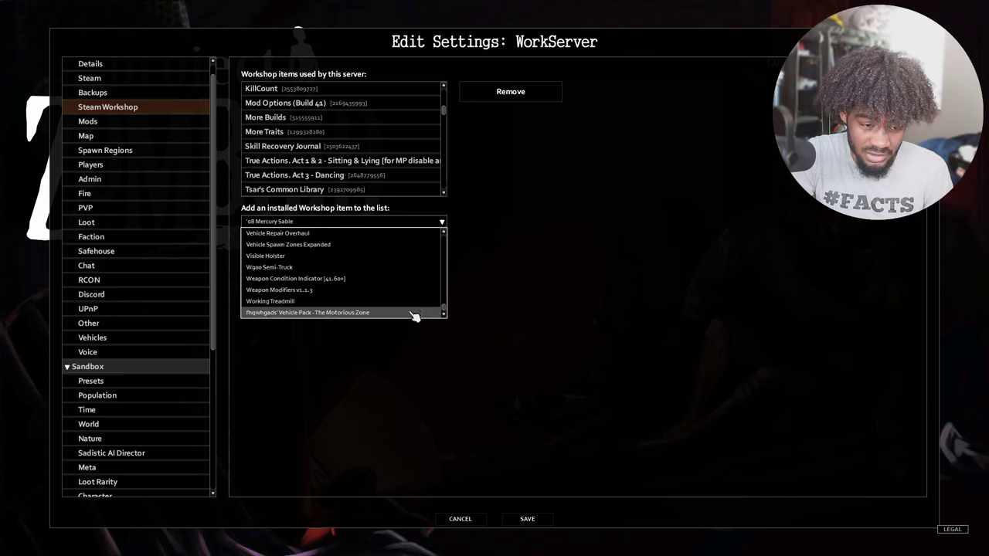
click(394, 176)
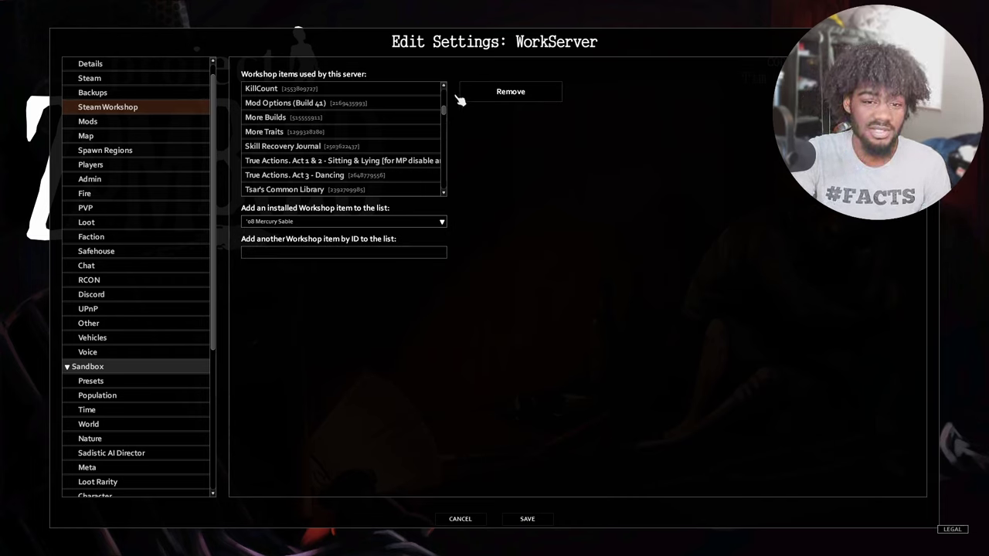
drag(448, 113, 463, 197)
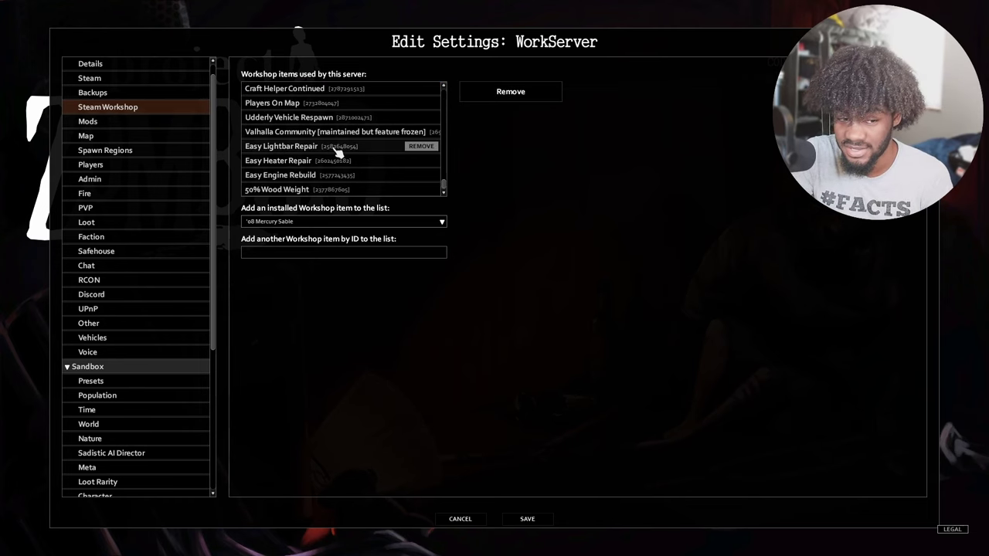
scroll(352, 159, up, 3)
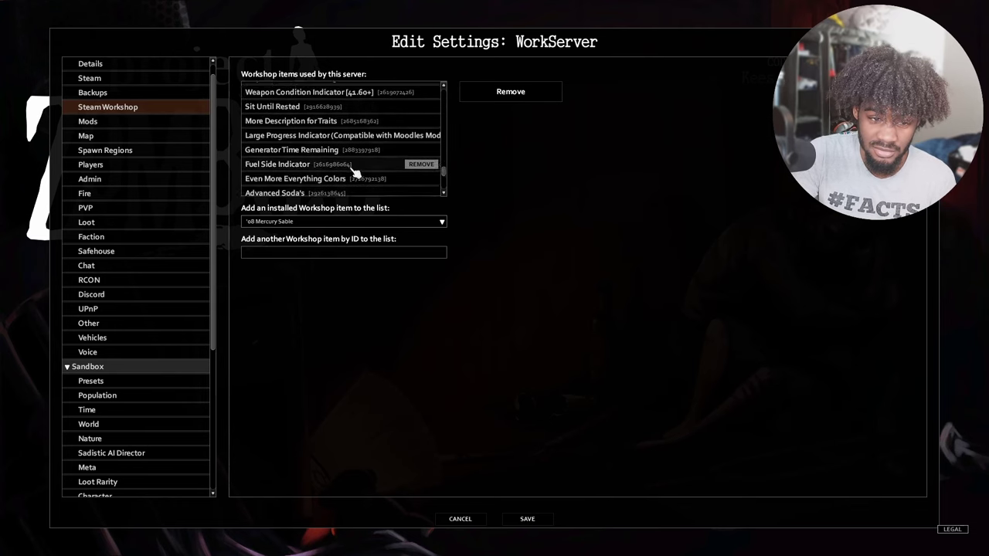
scroll(347, 165, down, 1)
scroll(357, 164, down, 1)
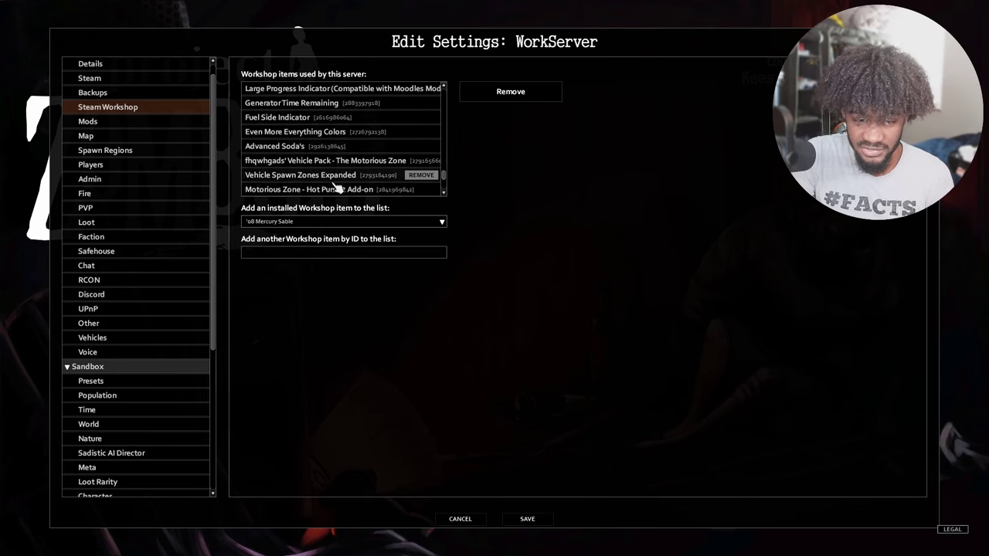
- Show the Mods section and examine the mods used by the server and the installed mods available to add
click(143, 122)
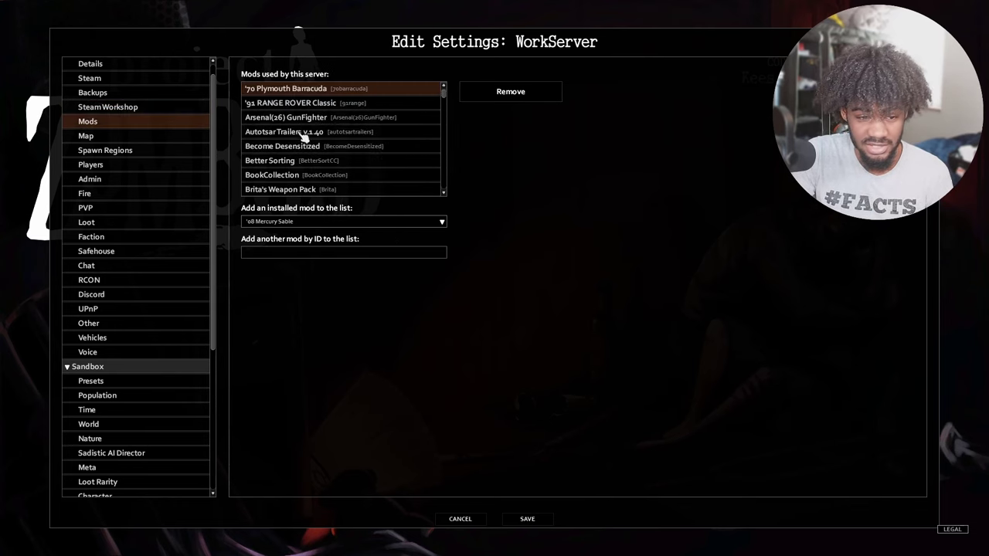
click(440, 222)
drag(444, 239, 448, 309)
scroll(396, 276, down, 5)
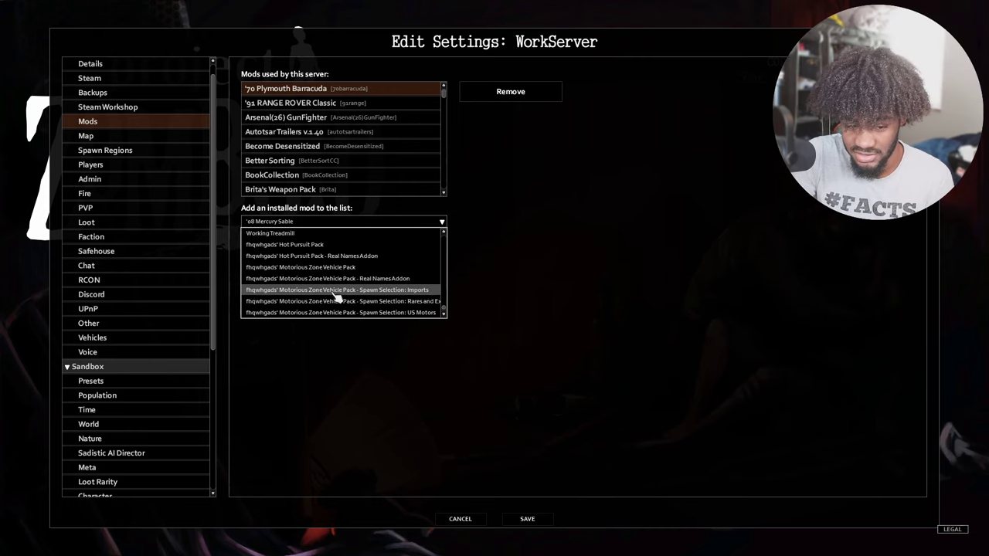
scroll(403, 281, up, 6)
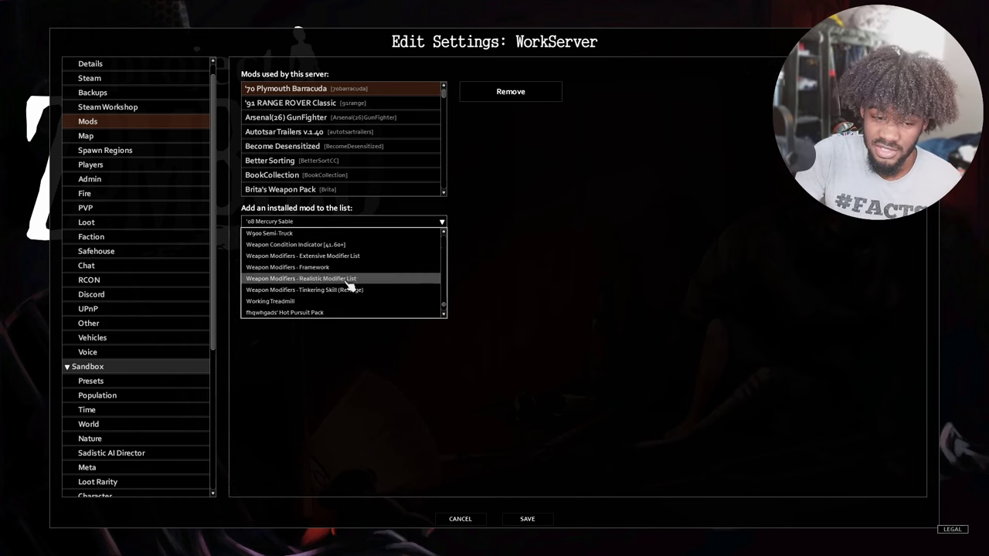
scroll(371, 267, up, 9)
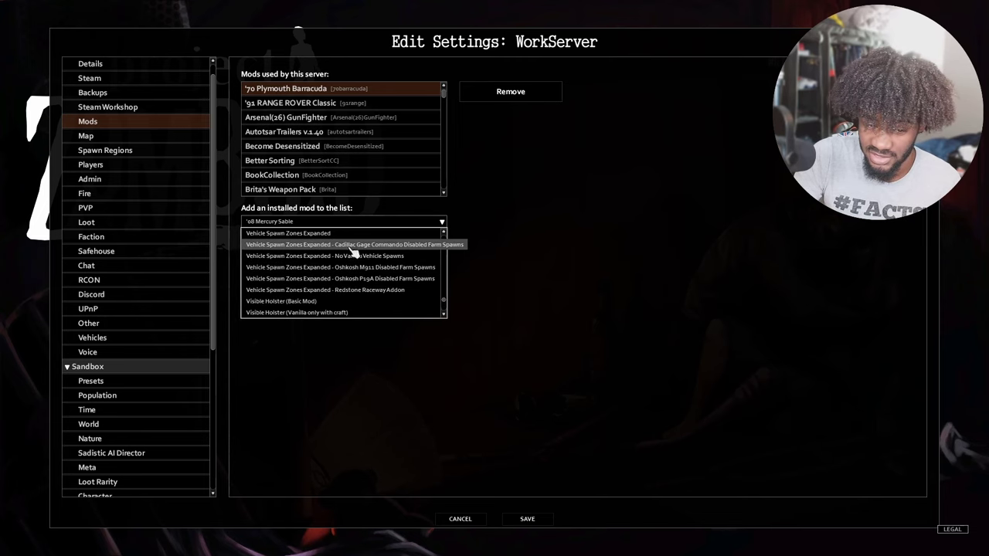
click(401, 223)
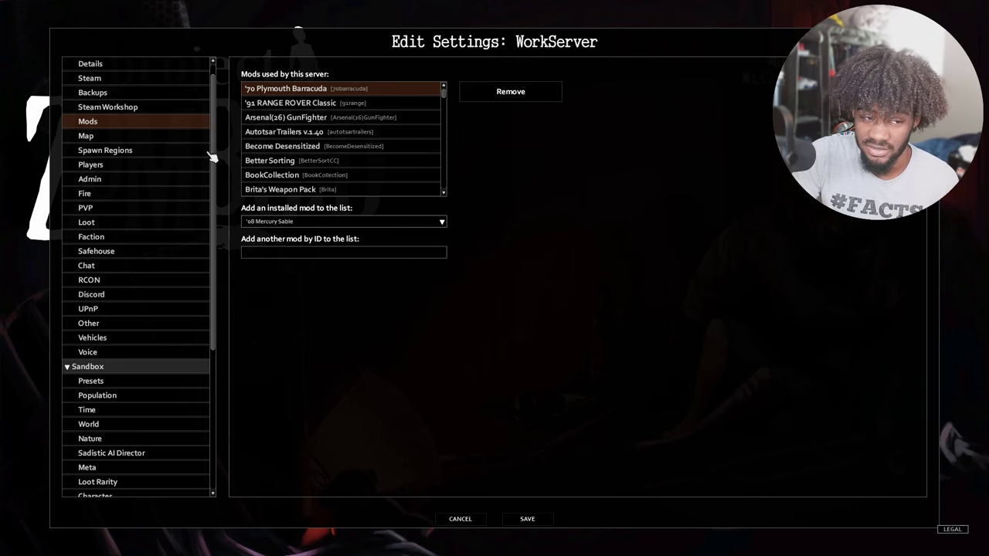
scroll(356, 161, down, 2)
drag(445, 93, 456, 140)
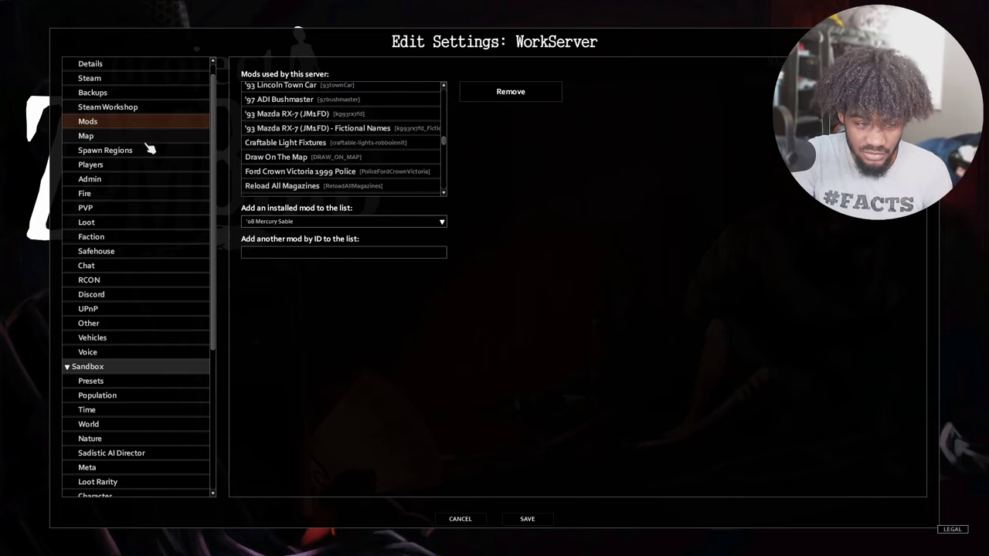
- Look through the remaining server and sandbox sections, including More Builds, and save the WorkServer settings
scroll(135, 151, down, 3)
scroll(178, 116, up, 2)
drag(187, 103, 150, 314)
scroll(143, 378, down, 1)
scroll(166, 358, down, 3)
scroll(166, 358, down, 2)
drag(163, 459, 169, 361)
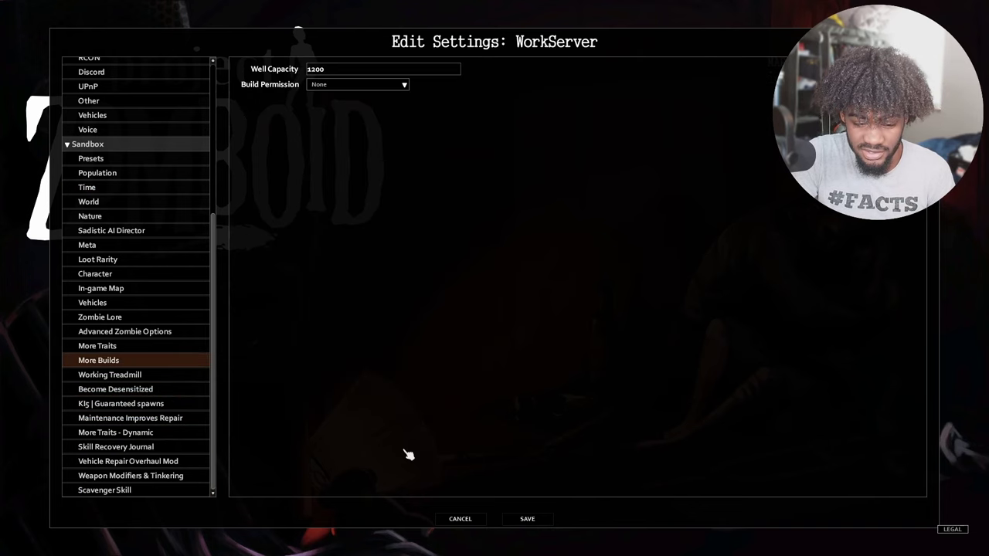
click(534, 519)
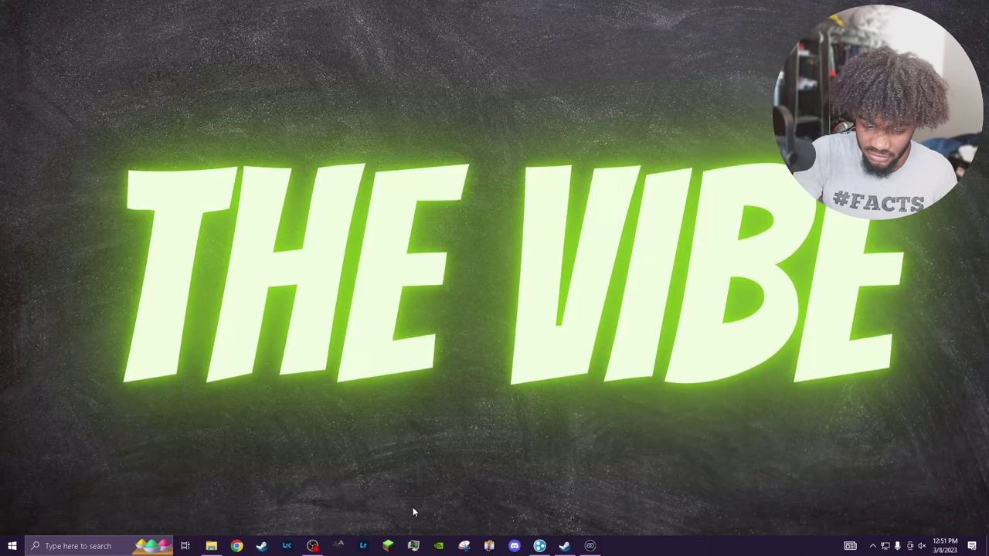
- Switch to the Project Zomboid Dedicated Server folder, check the WorkServer name after -servername in StartServer64.bat, and close the file
click(210, 546)
right_click(190, 289)
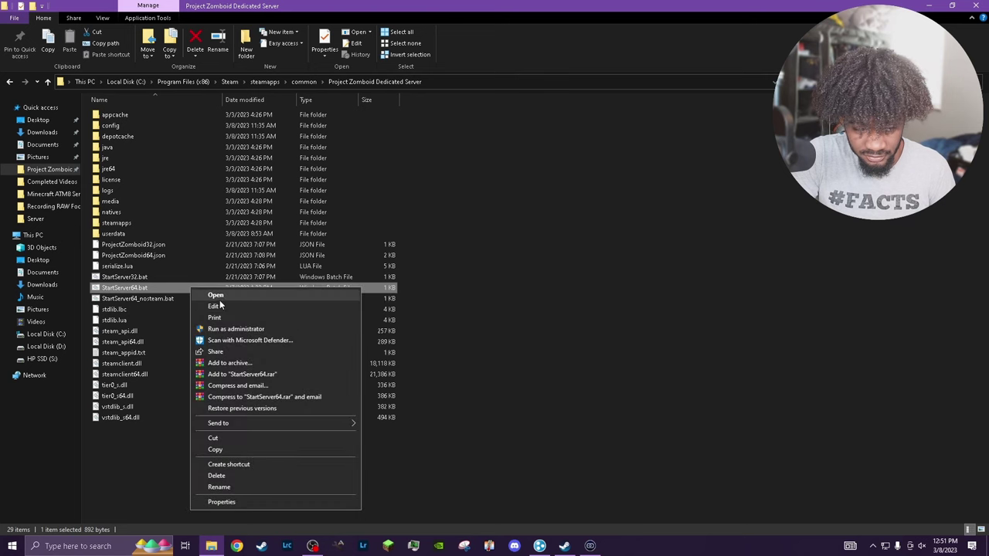
click(220, 301)
scroll(615, 416, right, 5)
scroll(663, 402, right, 4)
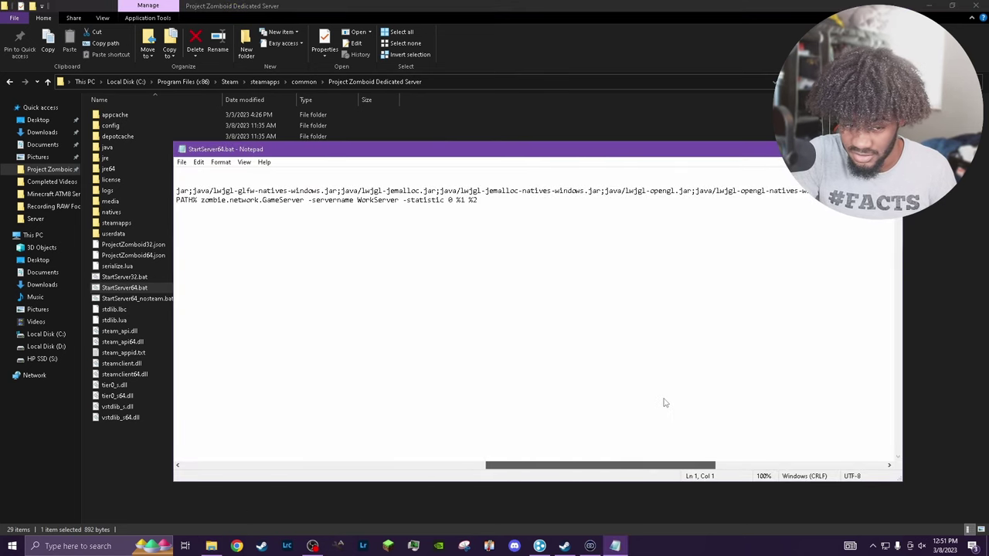
scroll(613, 379, left, 2)
click(450, 200)
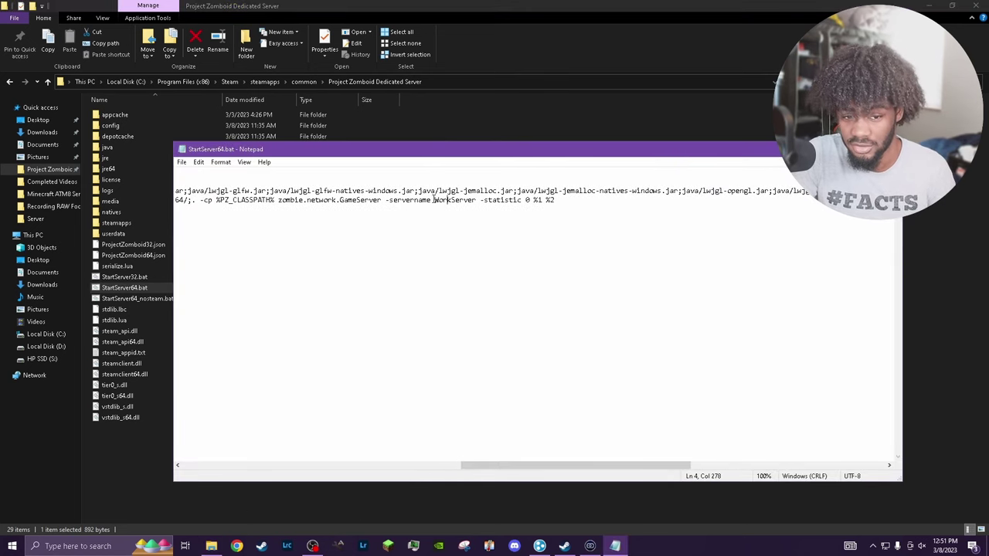
drag(433, 200, 478, 200)
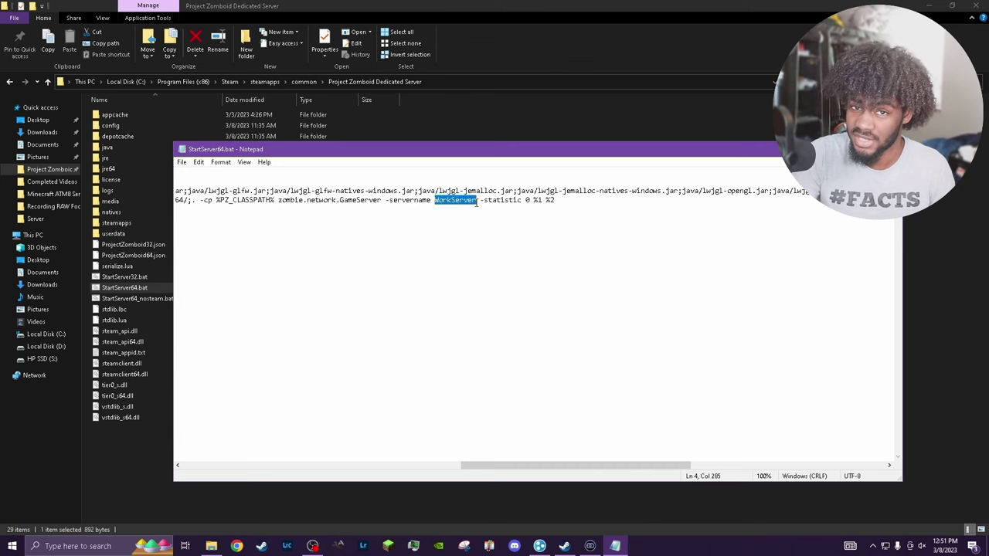
key(alt+F4)
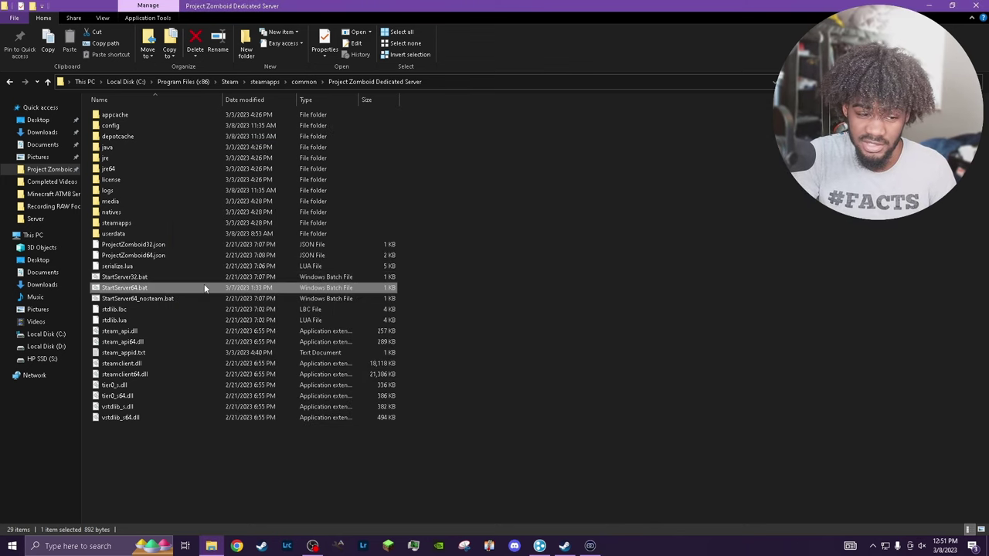
- Run StartServer64.bat to start the dedicated server and maximize its console window
double_click(205, 288)
double_click(377, 76)
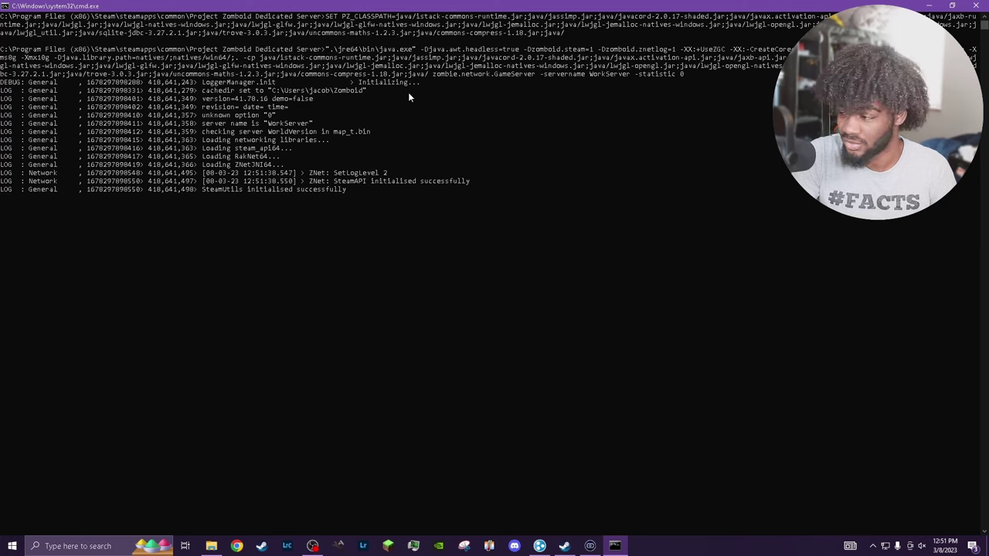